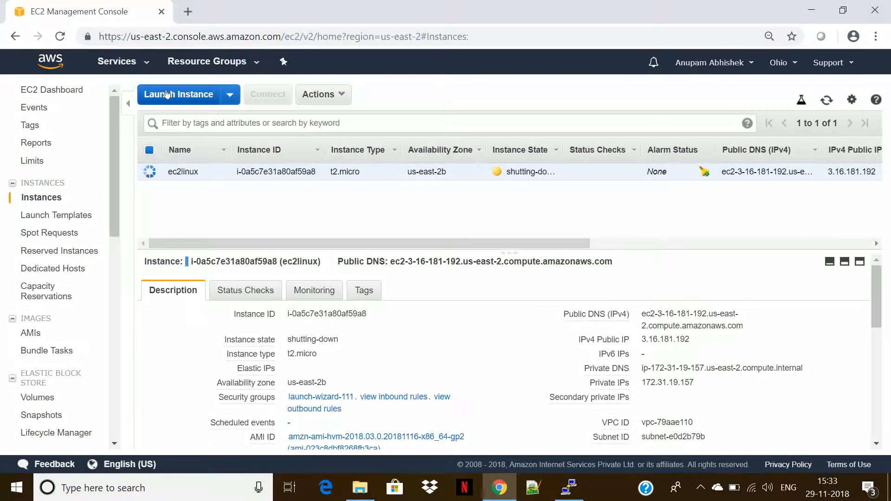
- Start launching a new EC2 instance based on the Microsoft Windows Server 2016 Base AMI
left_click(167, 95)
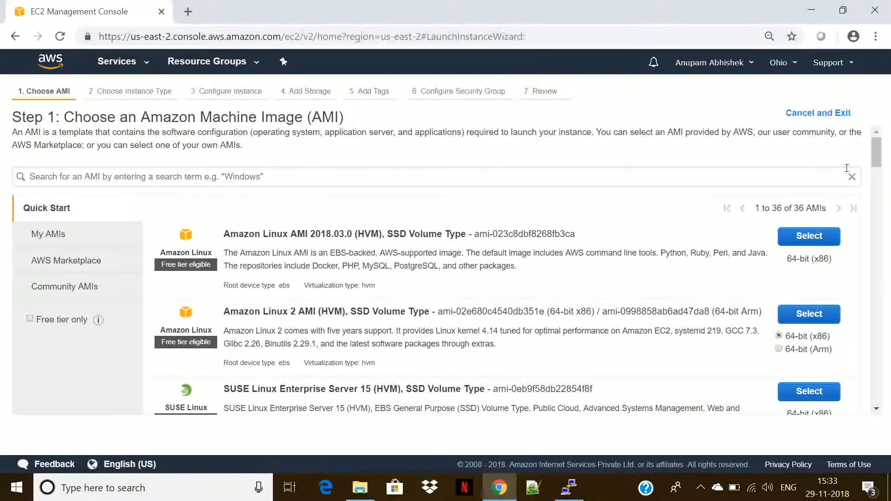
left_click_drag(878, 165, 878, 190)
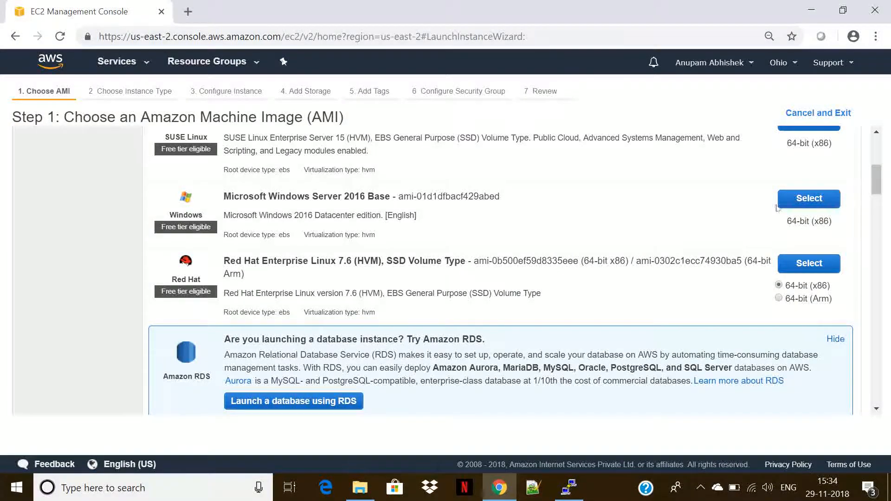
left_click(791, 203)
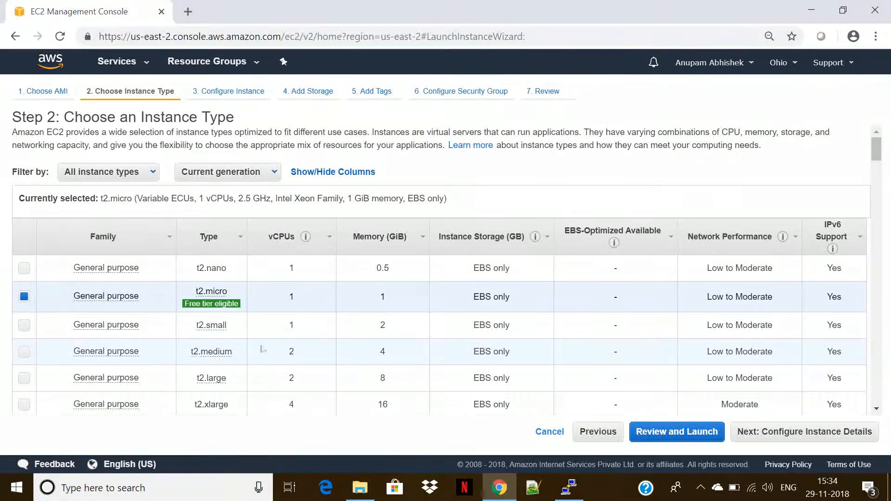
- Keep the t2.micro instance type and accept the default instance details and storage, proceeding to the tags stage
mouse_move(211, 304)
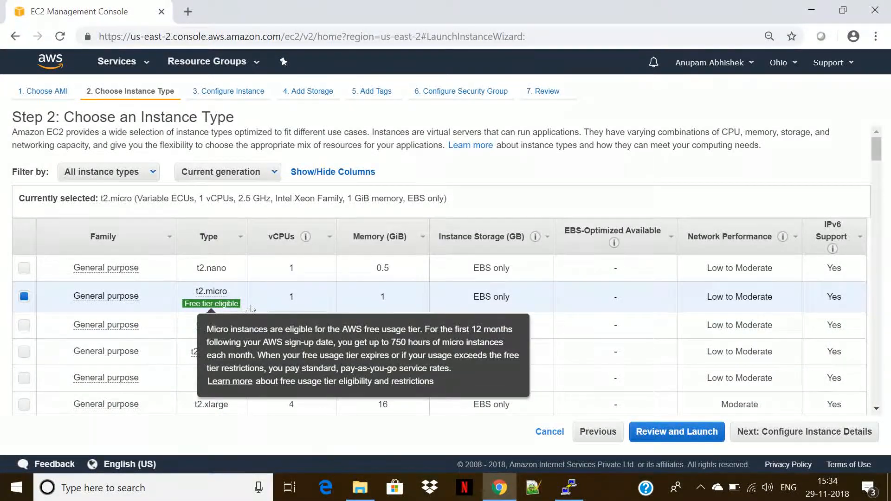
left_click(802, 431)
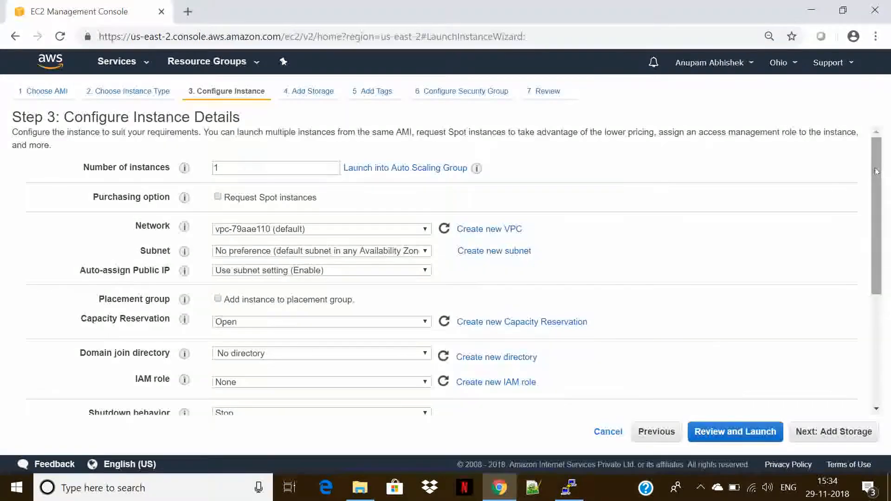
left_click_drag(877, 171, 887, 233)
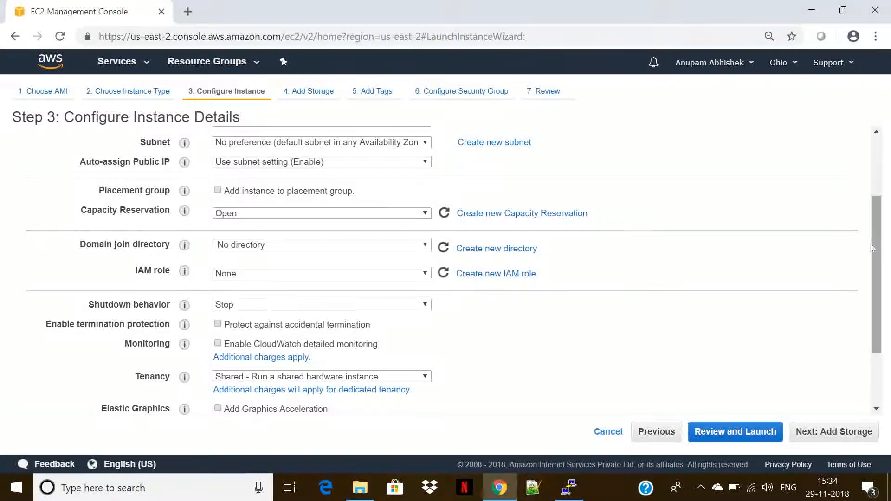
left_click_drag(880, 251, 880, 304)
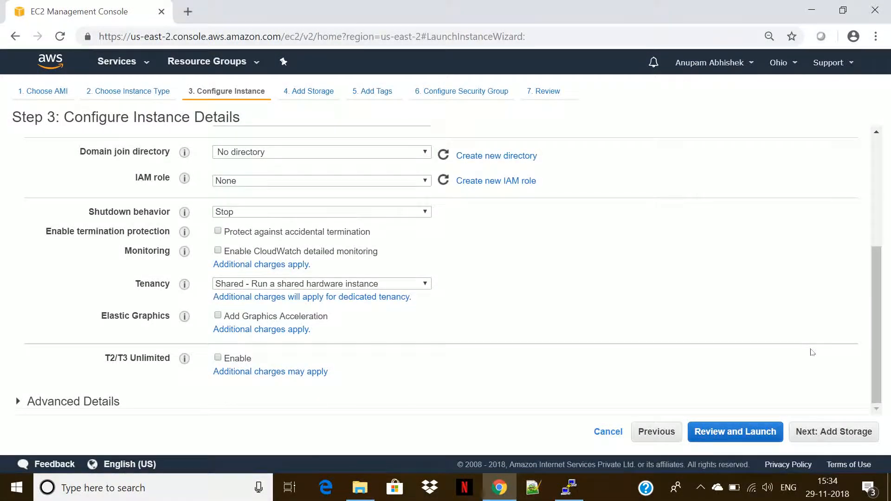
left_click(812, 432)
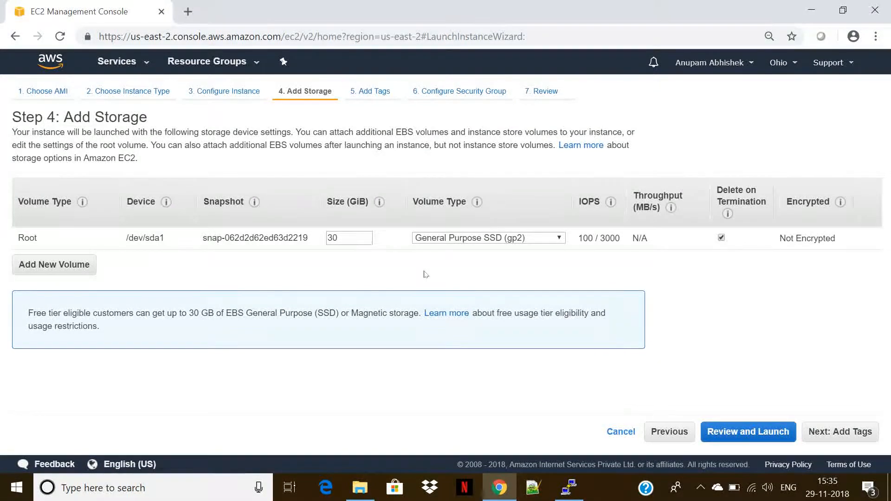
left_click(840, 433)
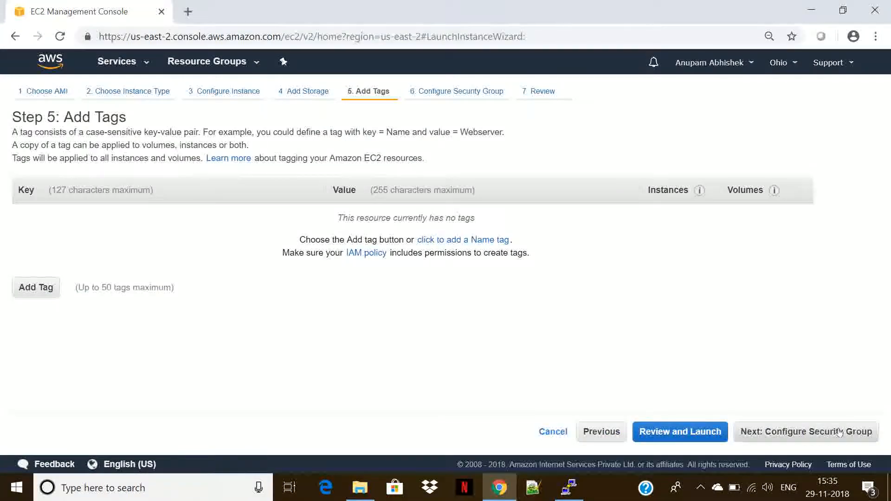
- Add a tag with key Name and value ec2qwin, and proceed to the security group configuration
left_click(36, 288)
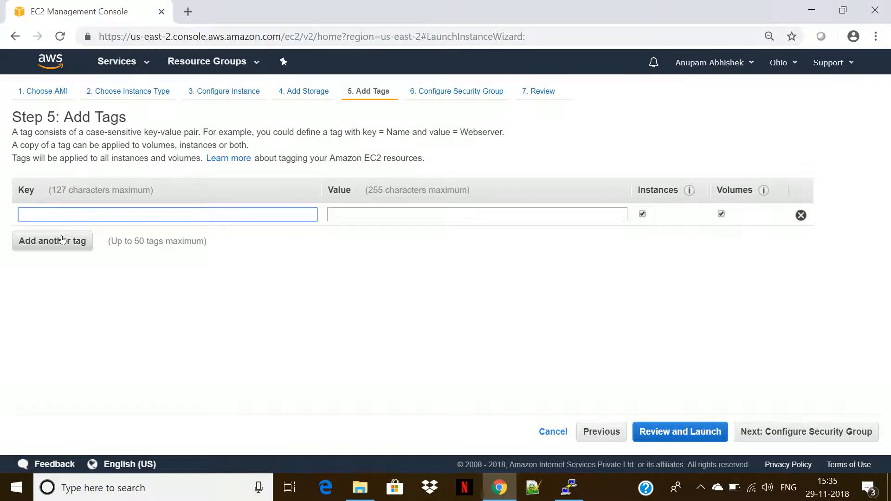
type("Name")
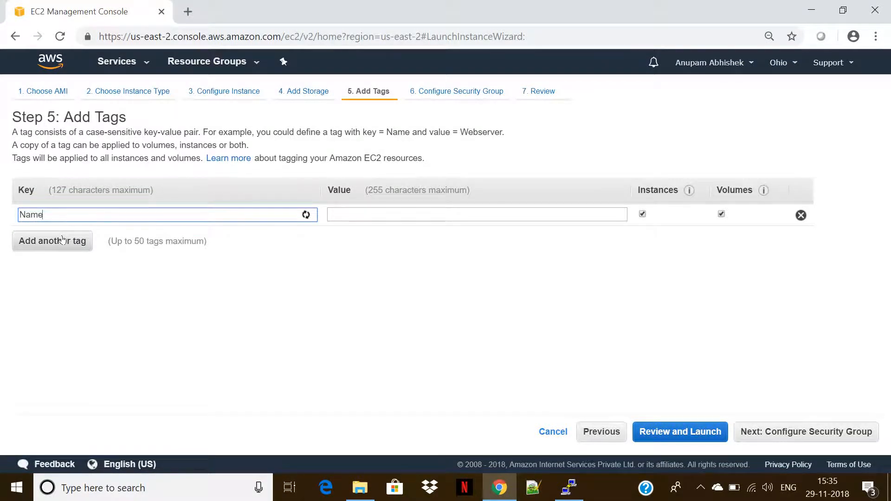
key("Tab")
type("ec2")
type("qw")
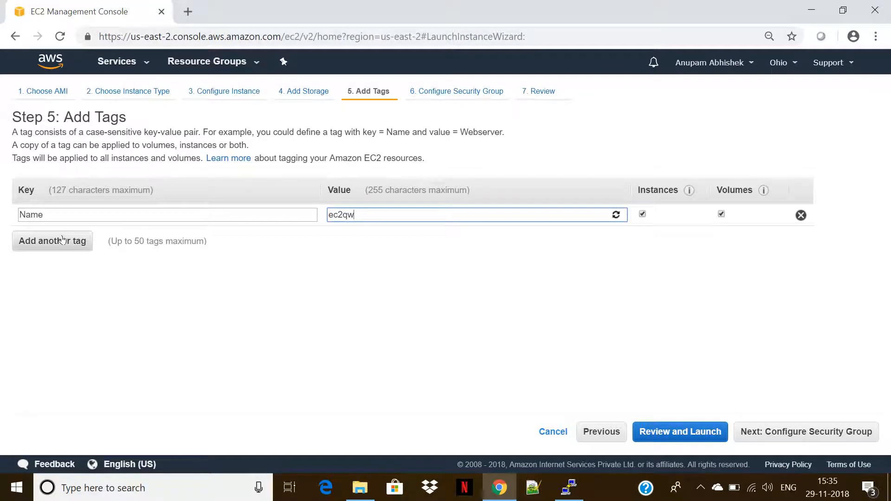
type("in")
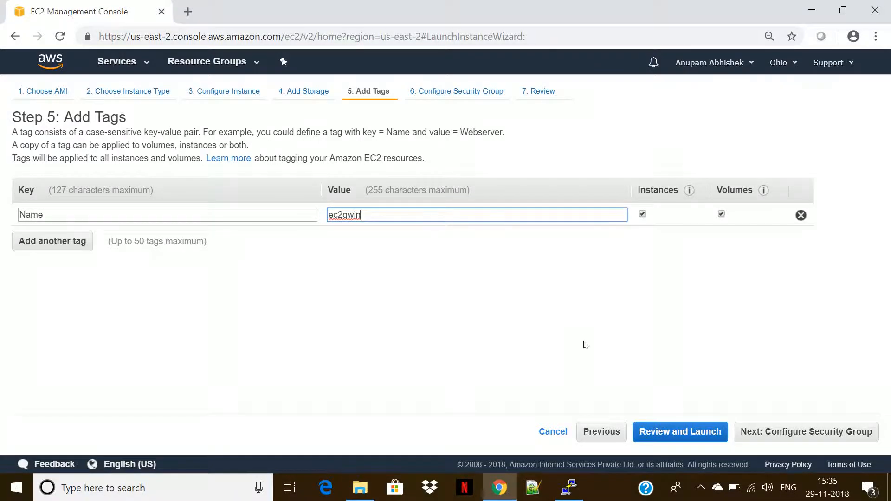
left_click(792, 431)
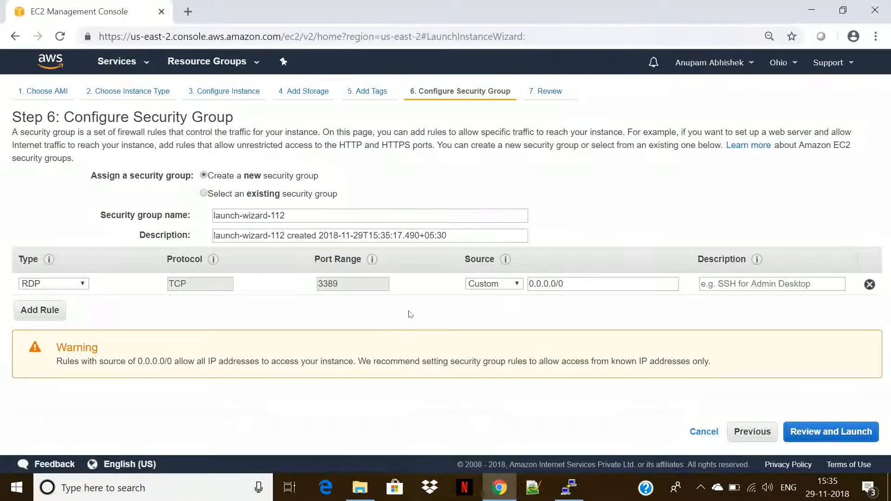
- Set the source of the RDP rule to Anywhere and proceed to the launch review
left_click(506, 286)
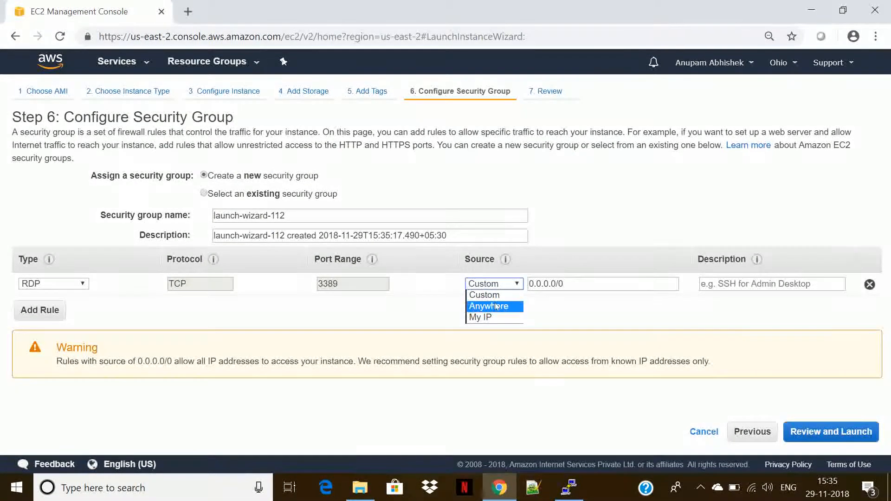
left_click(497, 307)
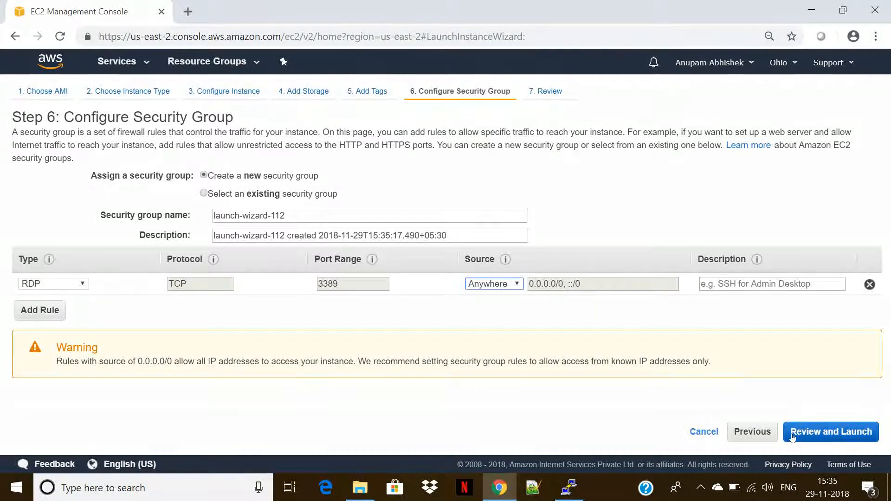
left_click(809, 440)
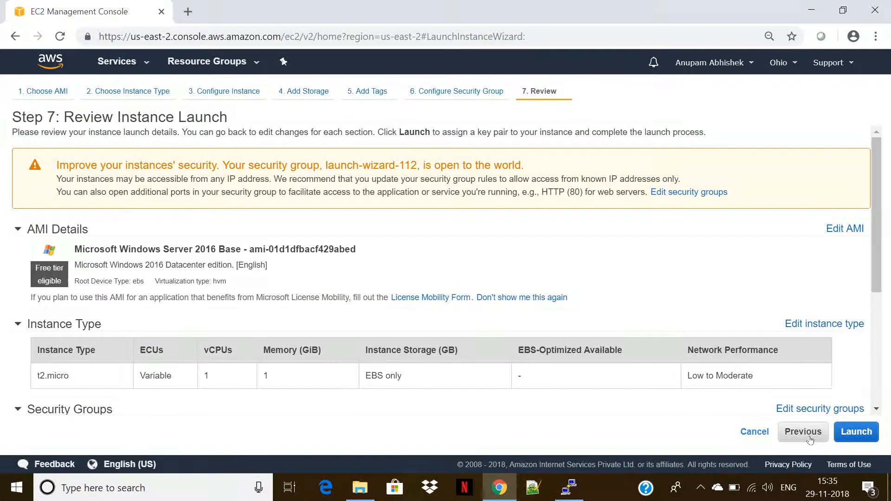
- Launch the instance with the existing ohio key pair, acknowledging access to its private key, and open the new instance's entry
left_click(865, 436)
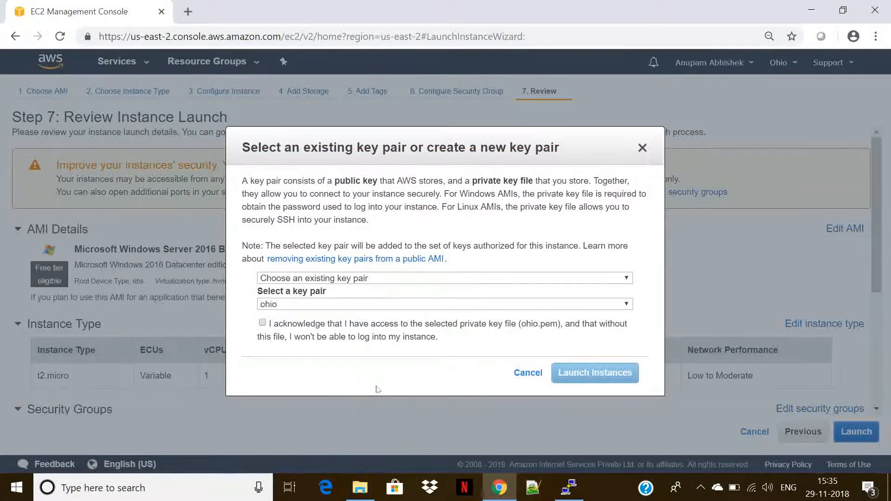
left_click(262, 323)
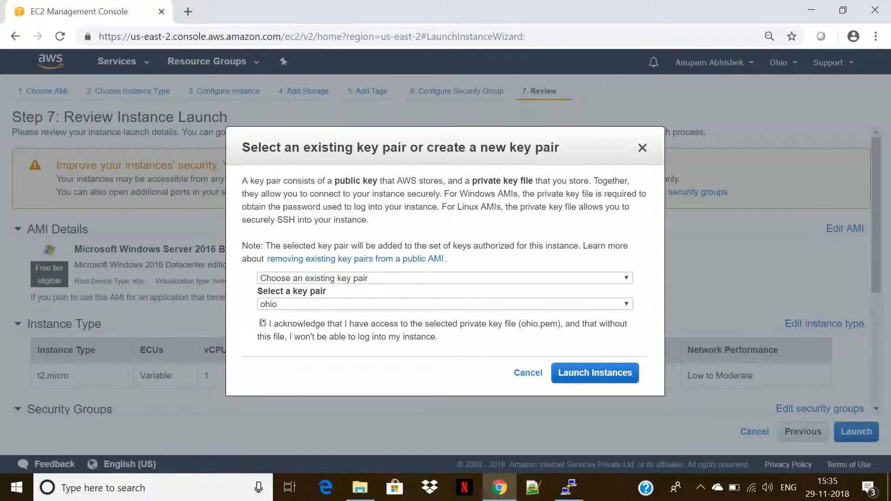
left_click(263, 323)
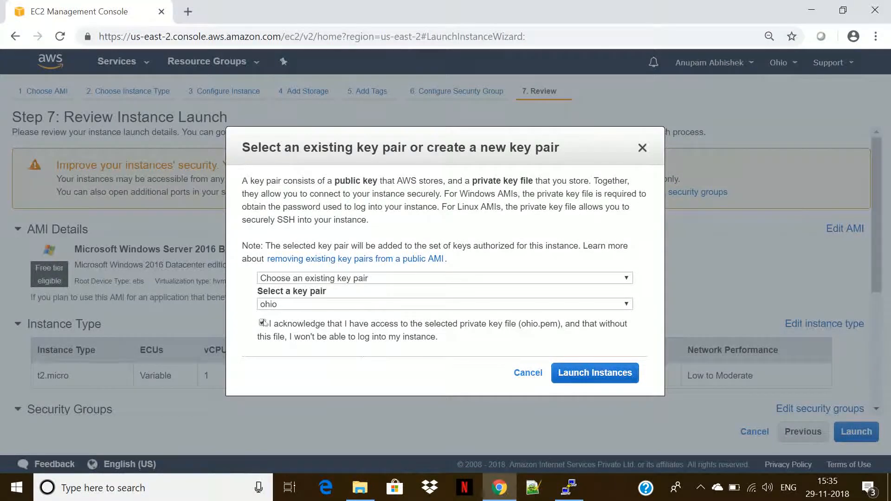
left_click(597, 375)
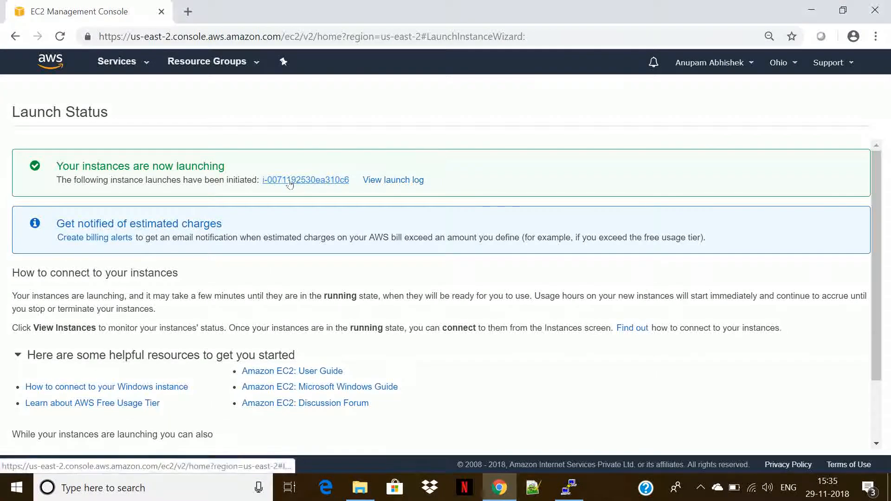
left_click(288, 181)
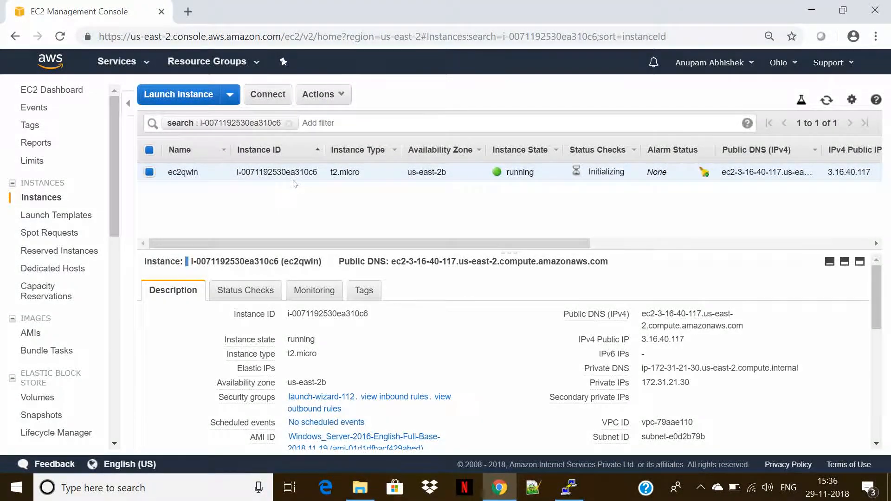
- Open a blank Notepad document and minimize it, returning to the EC2 instance list
key("super")
type("note")
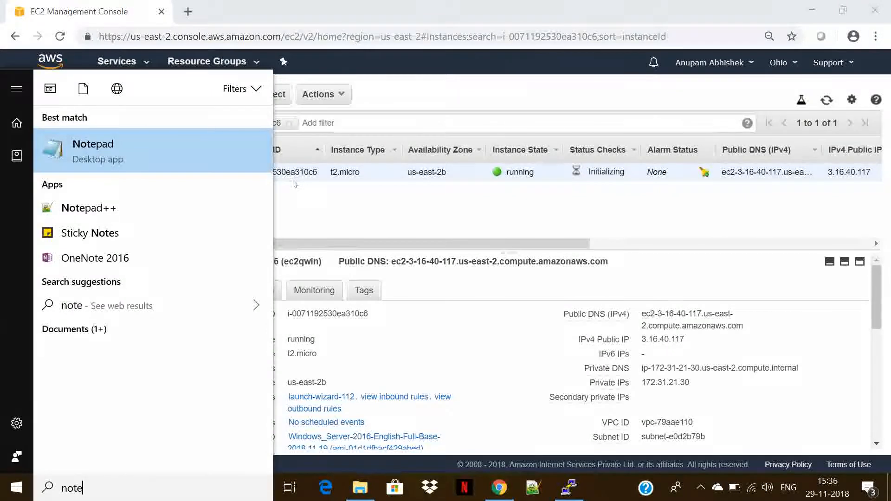
key("Return")
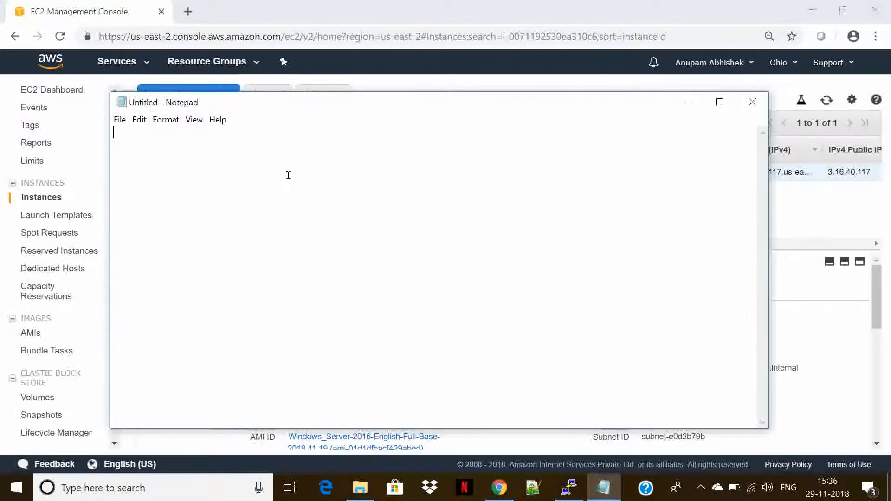
left_click(688, 104)
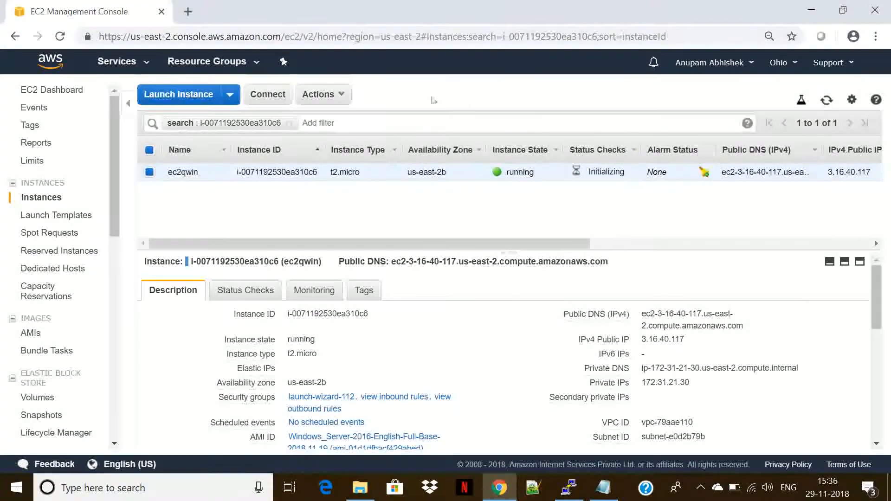
- Try to retrieve the default Windows administrator password for the ec2qwin instance, and refresh the instance list
left_click(340, 97)
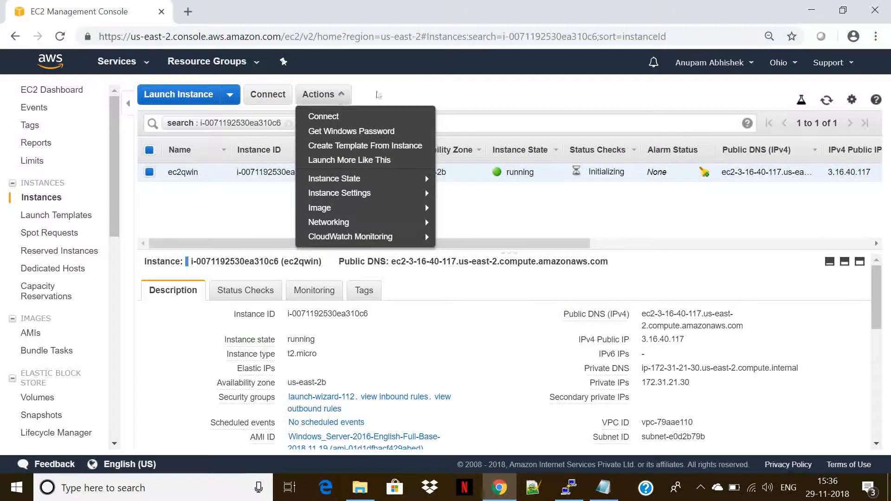
left_click(416, 92)
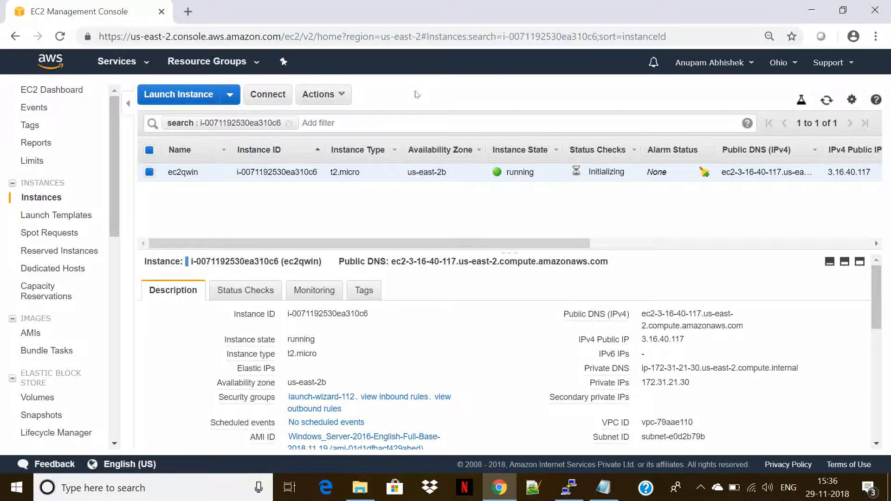
left_click(301, 97)
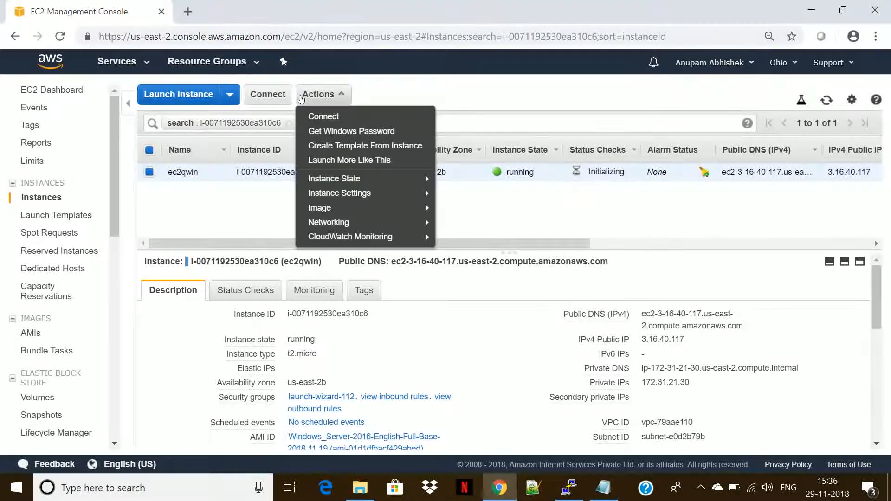
left_click(348, 131)
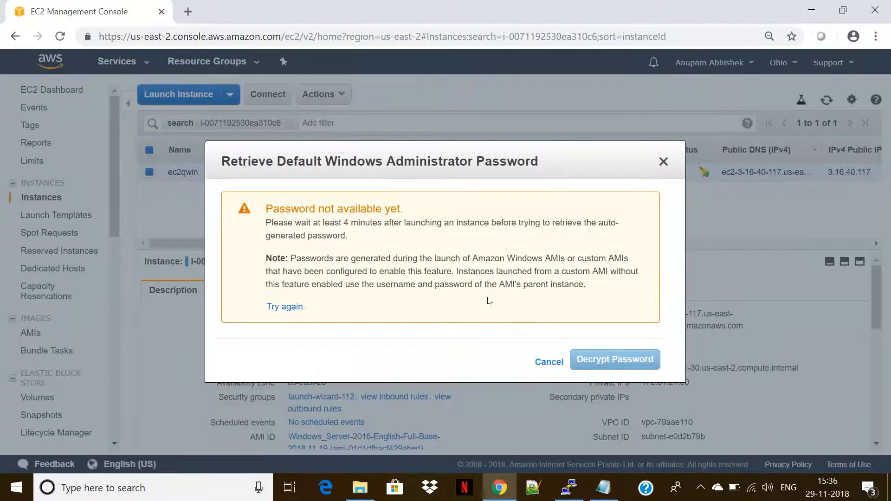
left_click(548, 362)
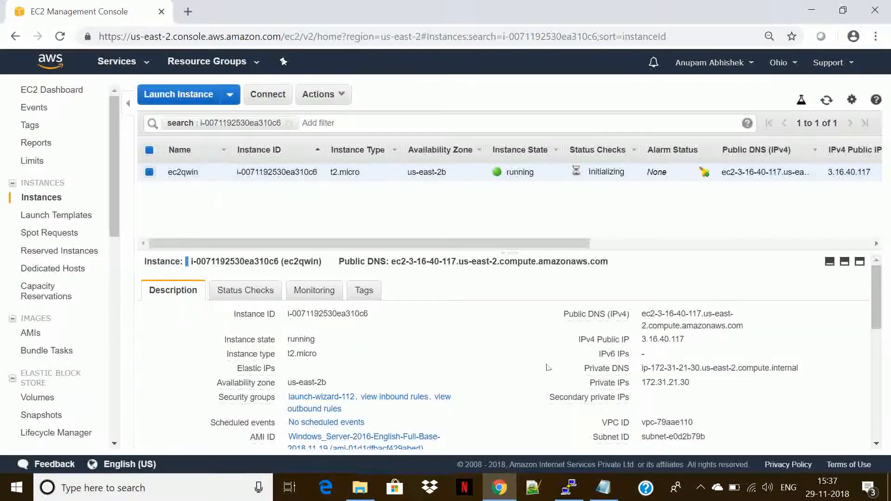
left_click(825, 102)
left_click(826, 101)
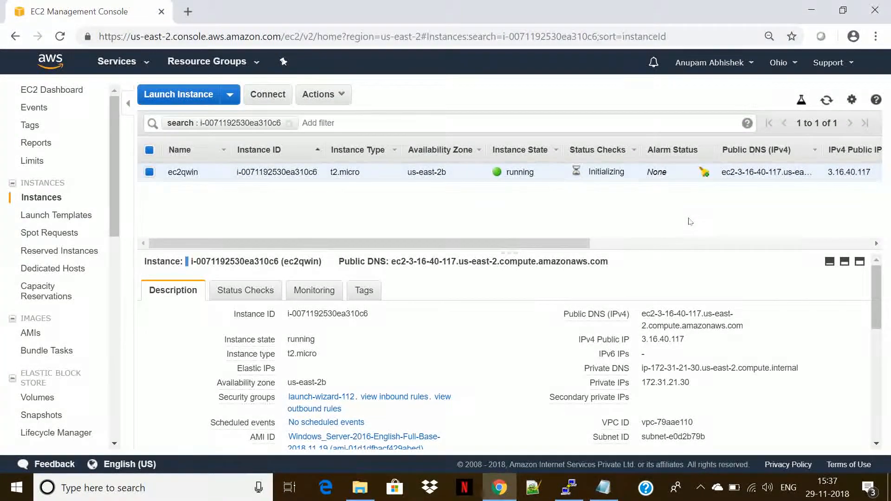
- Open Remote Desktop Connection with the mstsc command and copy the ec2qwin instance's IPv4 public IP from the EC2 console
key("super+r")
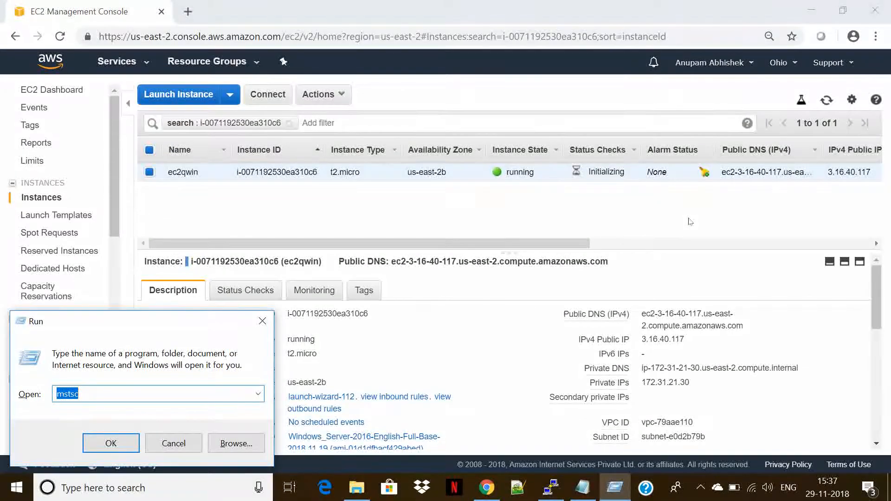
key("Return")
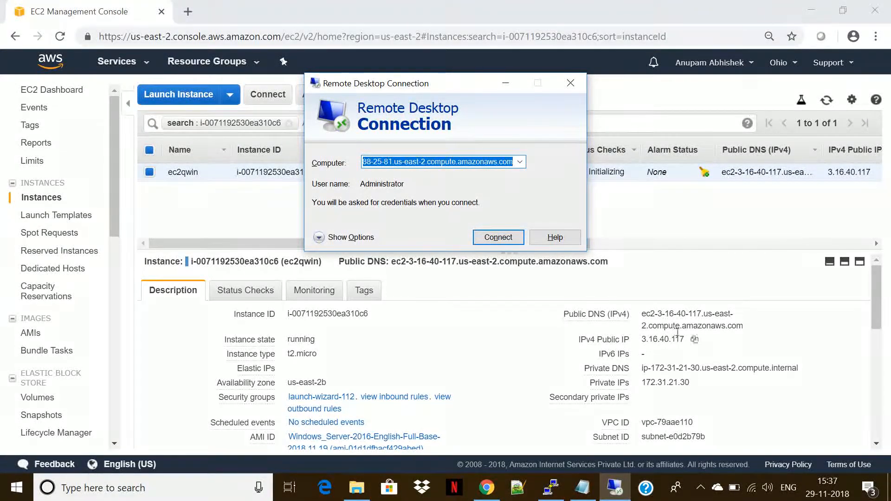
left_click(695, 340)
left_click(699, 341)
left_click(695, 340)
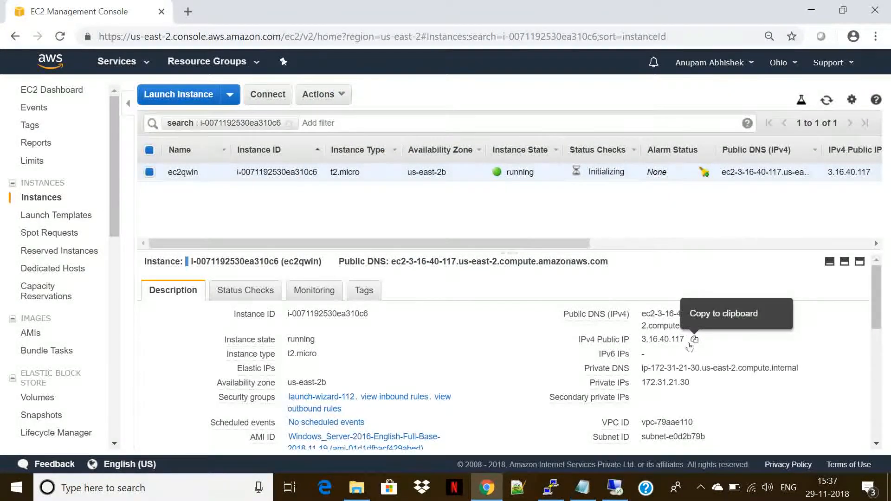
left_click(694, 341)
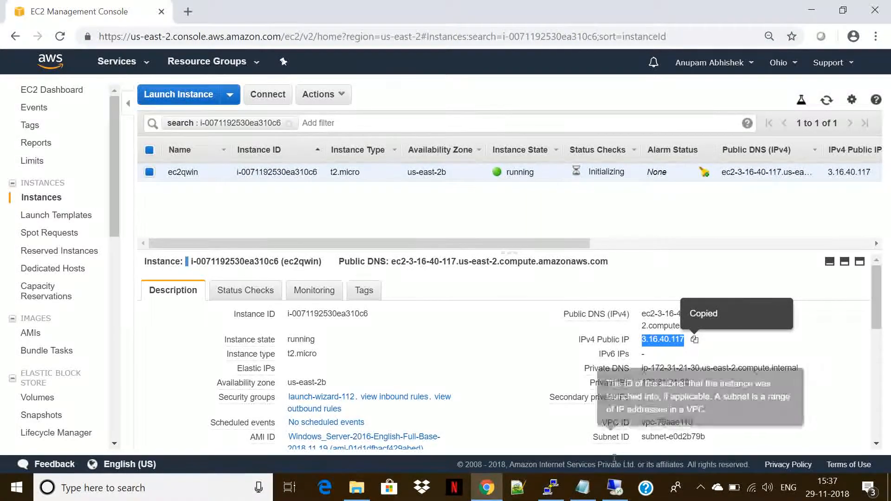
- Start a Remote Desktop connection to 3.16.40.117 and enter Administrator as the user name in the credentials prompt
left_click(616, 489)
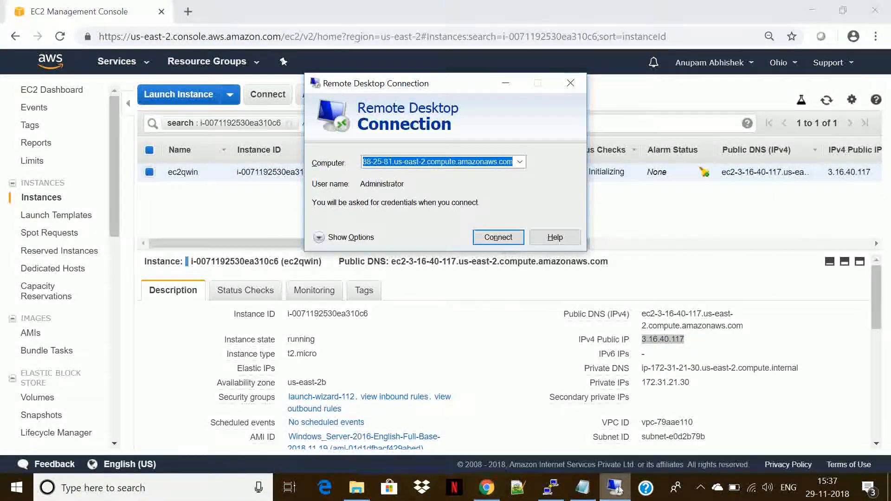
key("ctrl+v")
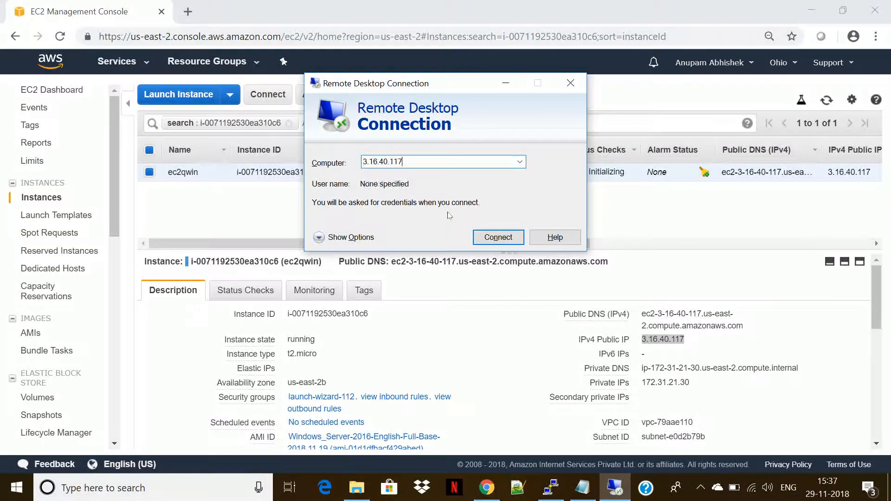
left_click(489, 237)
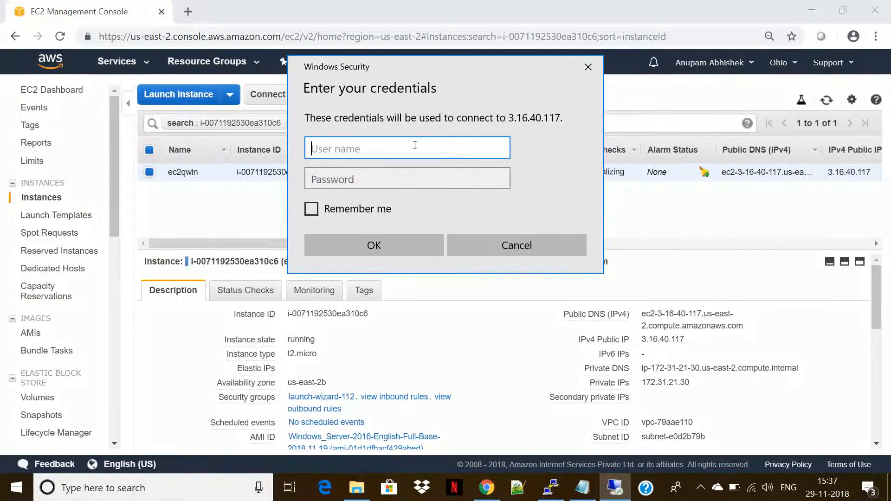
type("Administrator")
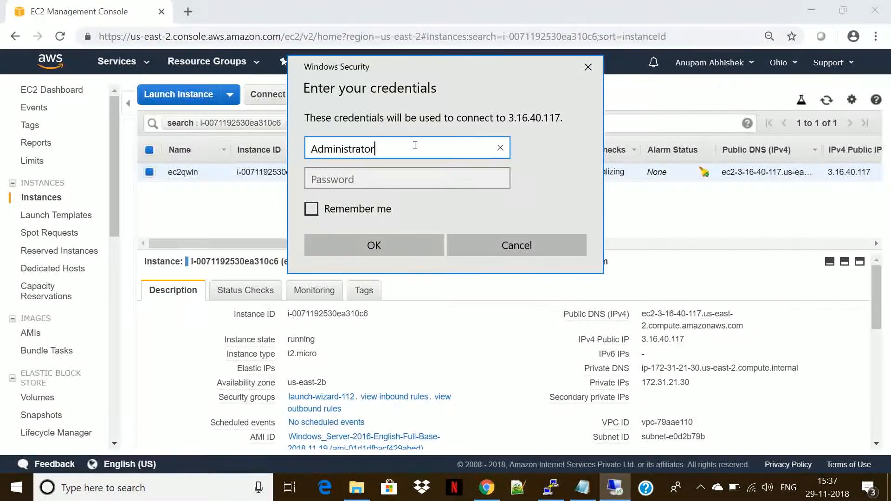
key("Tab")
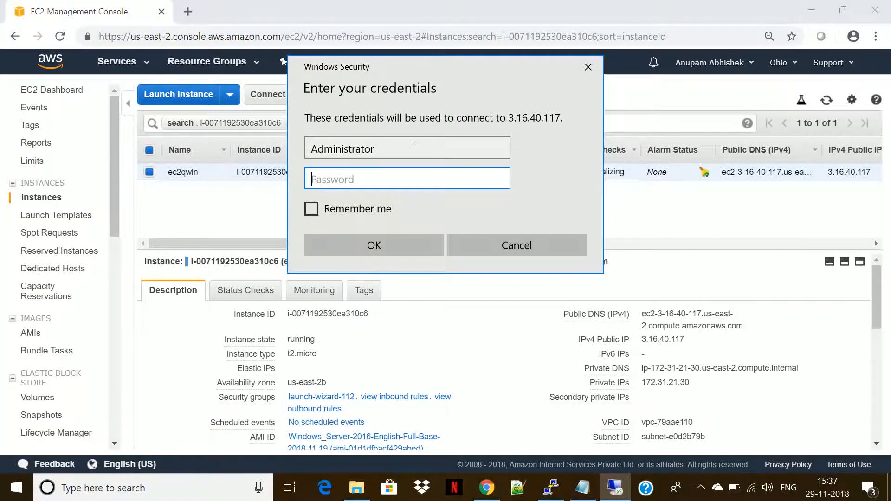
- Switch to the EC2 console, try again to get the ec2qwin instance's Windows password, and reload the instance list
left_click(210, 222)
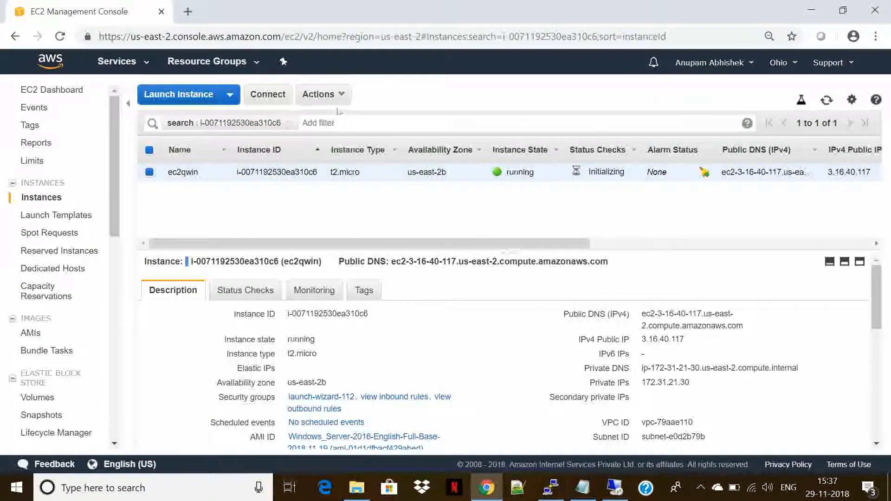
left_click(334, 96)
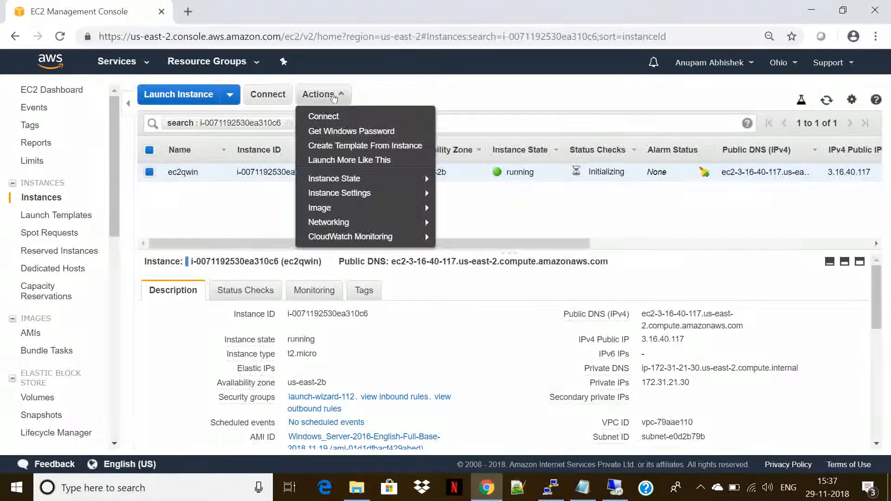
left_click(358, 132)
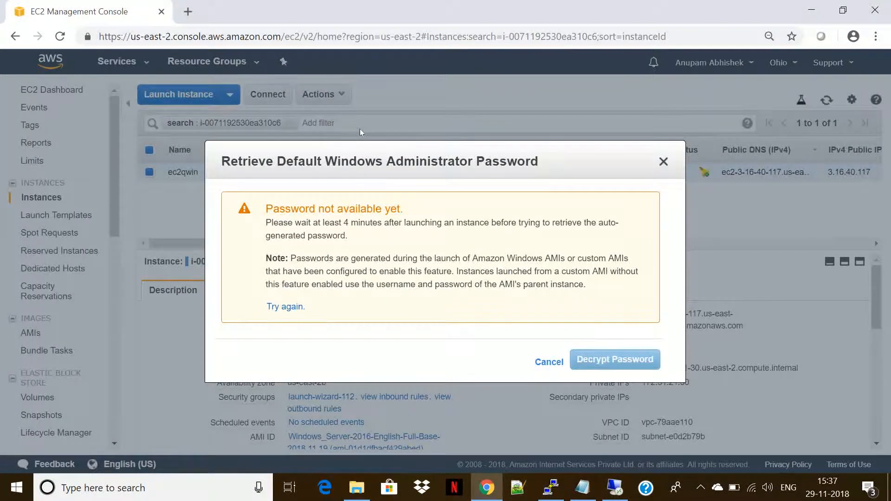
left_click(548, 363)
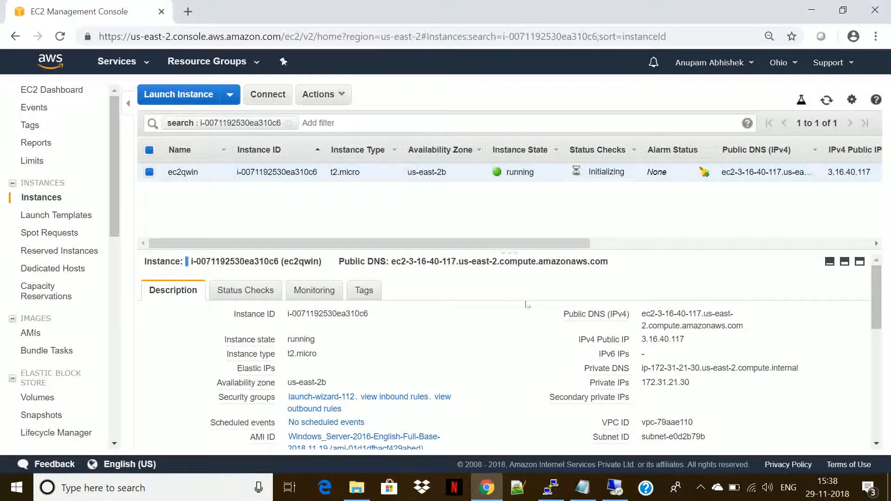
left_click(827, 100)
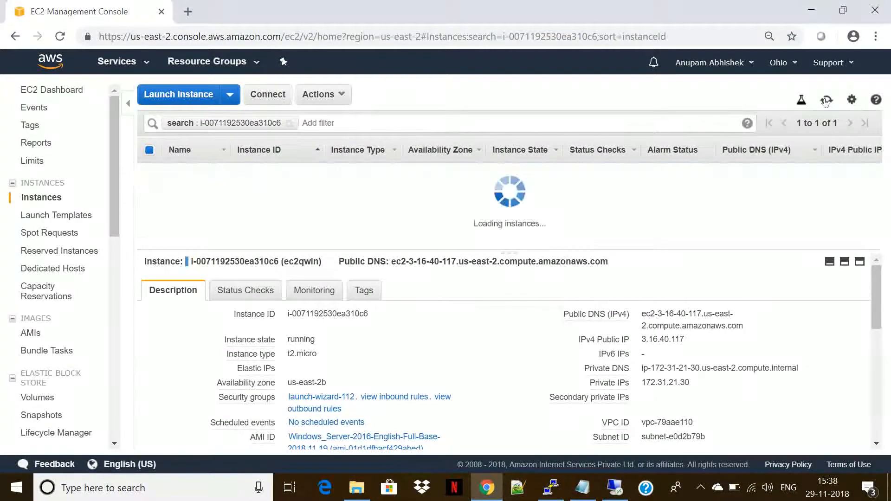